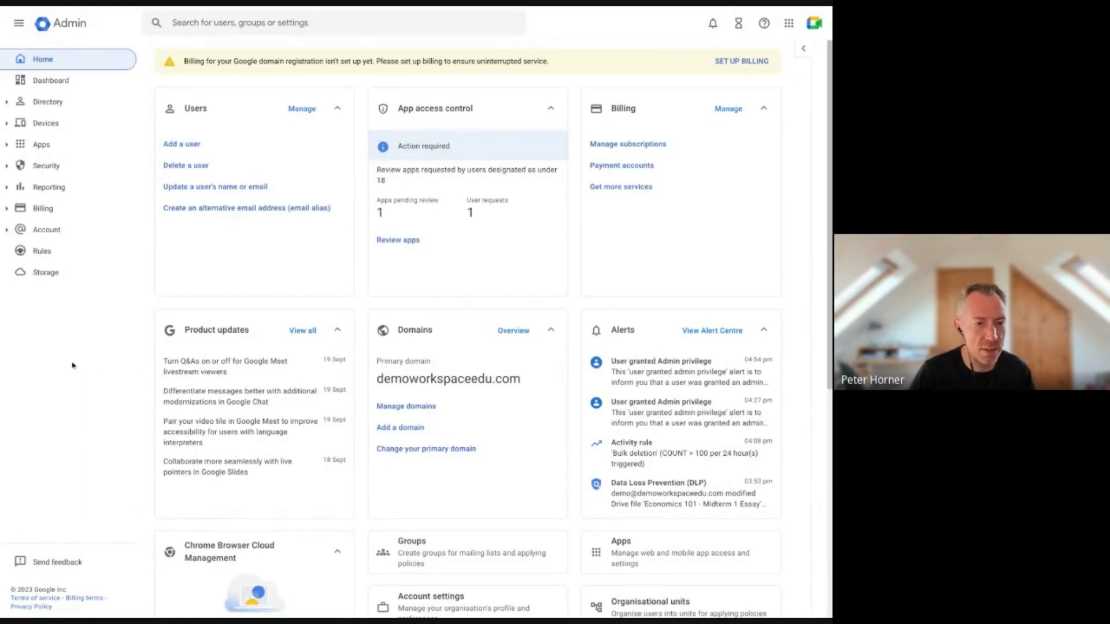
# Zoom the browser in on the Admin console home page for demoworkspaceedu.com
pyautogui.hotkey('ctrl', '+')
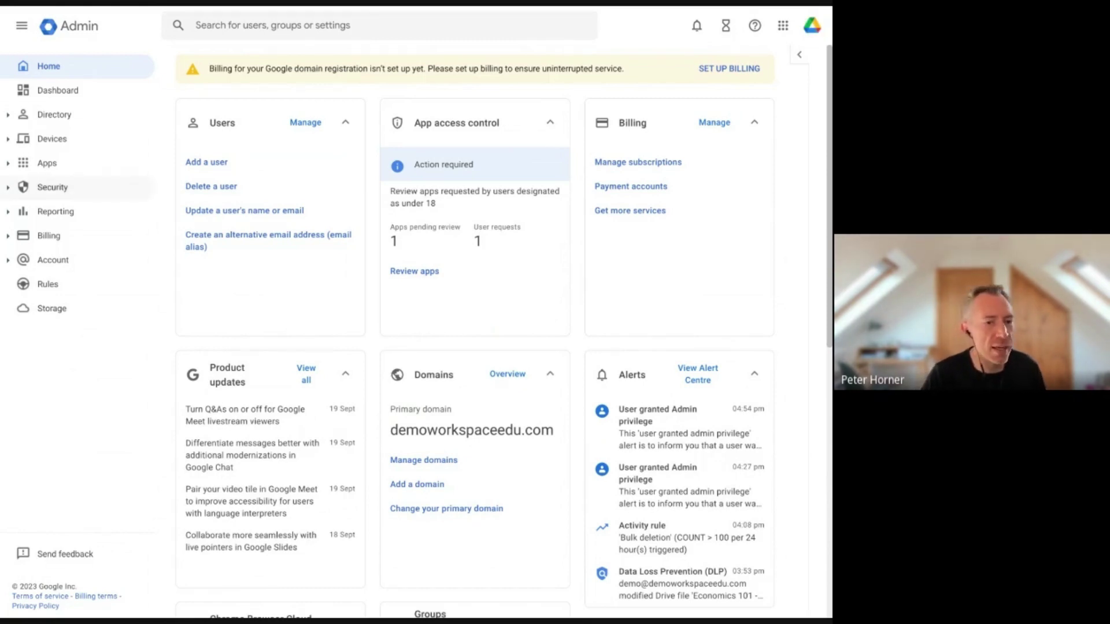
# Go to Security > Access and data control > API controls
pyautogui.click(52, 187)
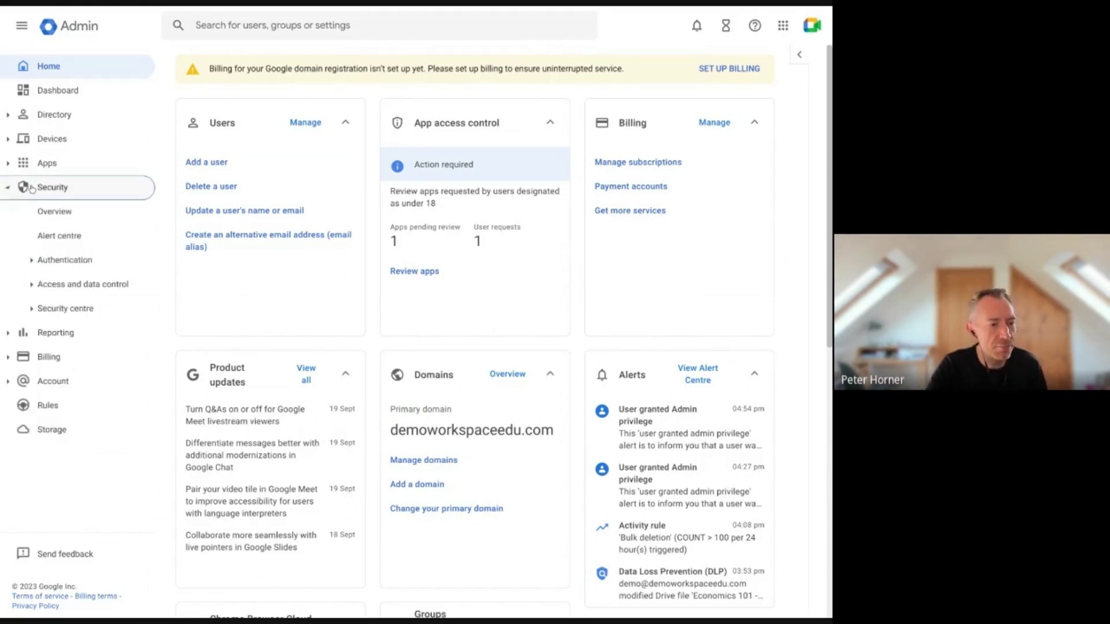
pyautogui.click(81, 286)
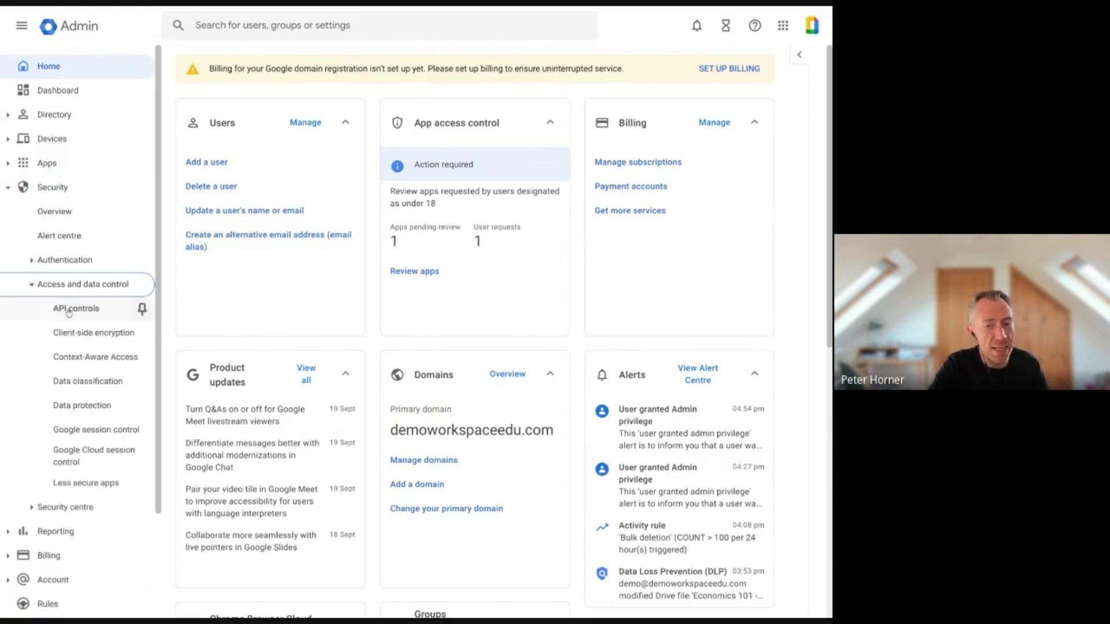
pyautogui.click(68, 311)
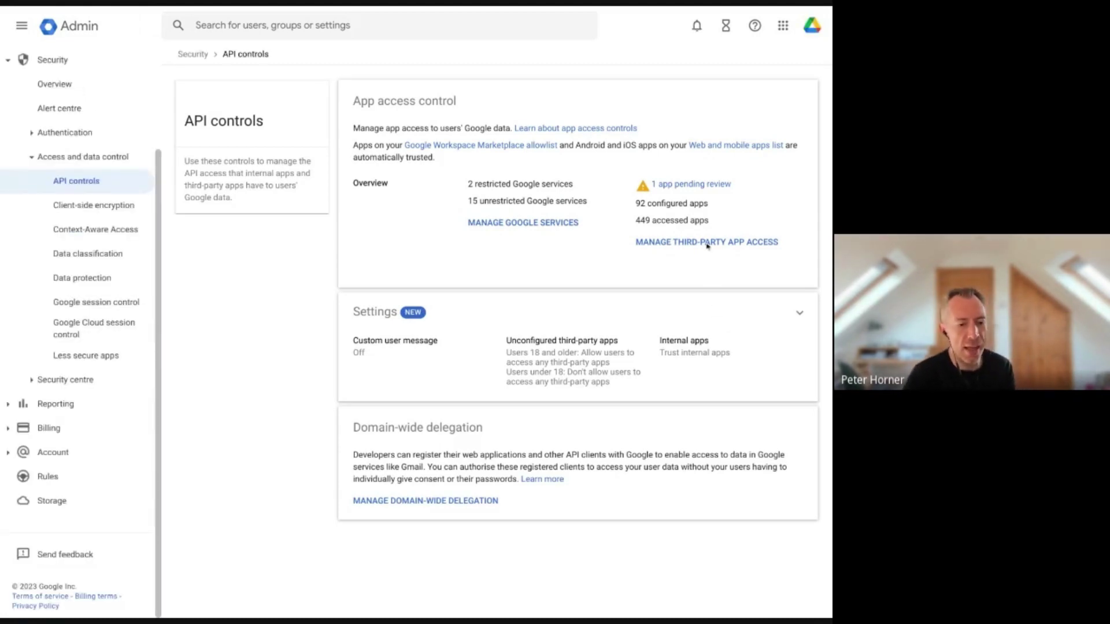
# Review the Unconfigured third-party apps settings for both age groups, then return to API controls
pyautogui.click(574, 347)
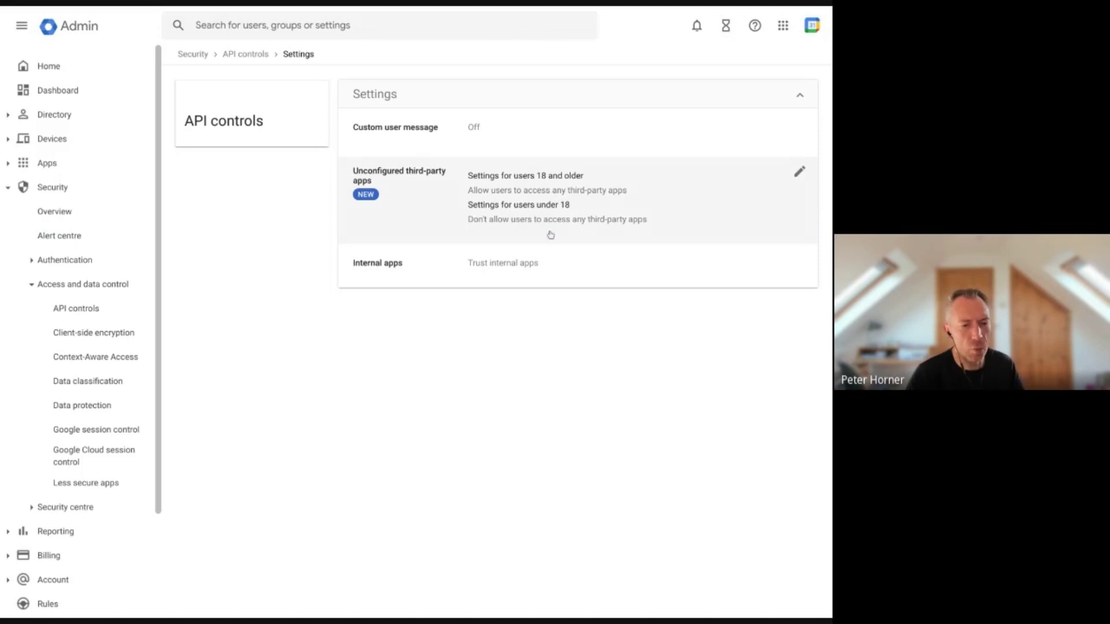
pyautogui.click(571, 205)
pyautogui.scroll(-2, 382, 293)
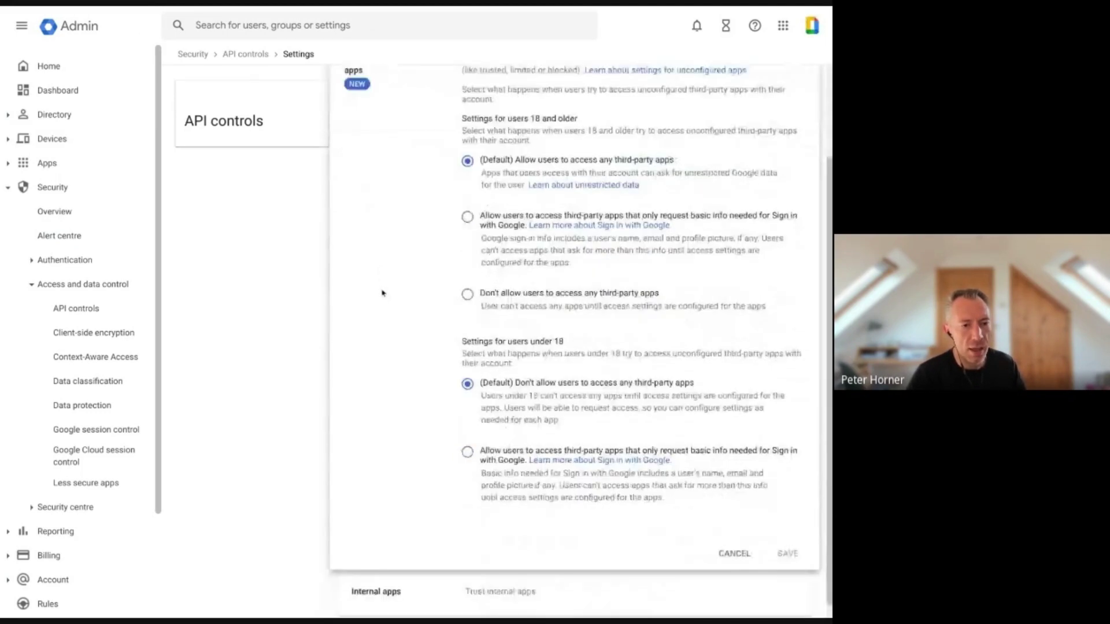
pyautogui.scroll(1, 381, 289)
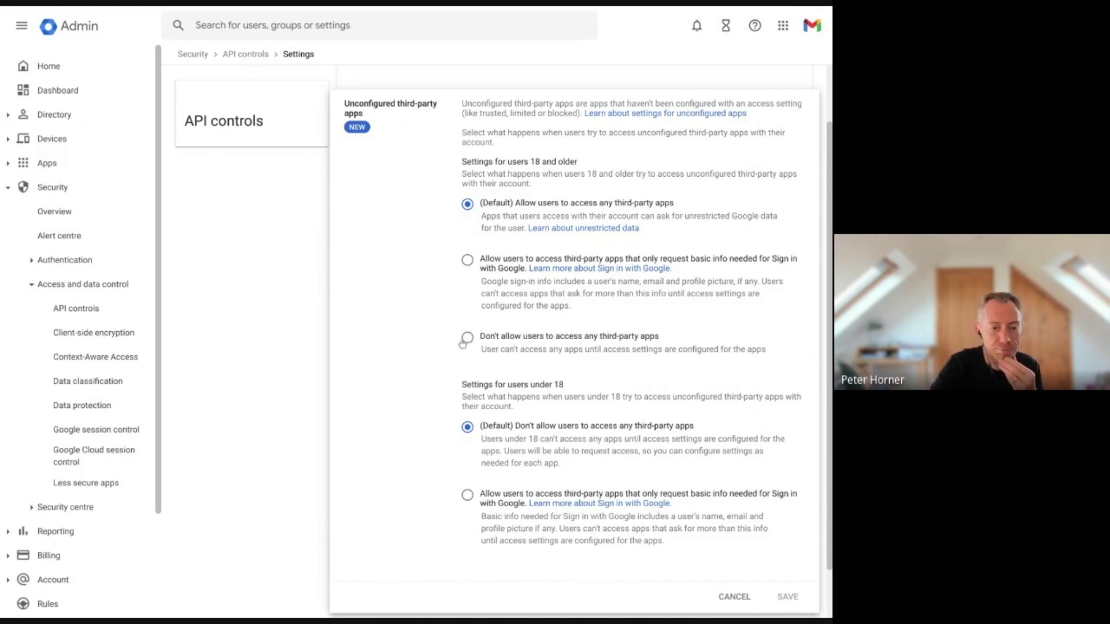
pyautogui.scroll(-1, 459, 347)
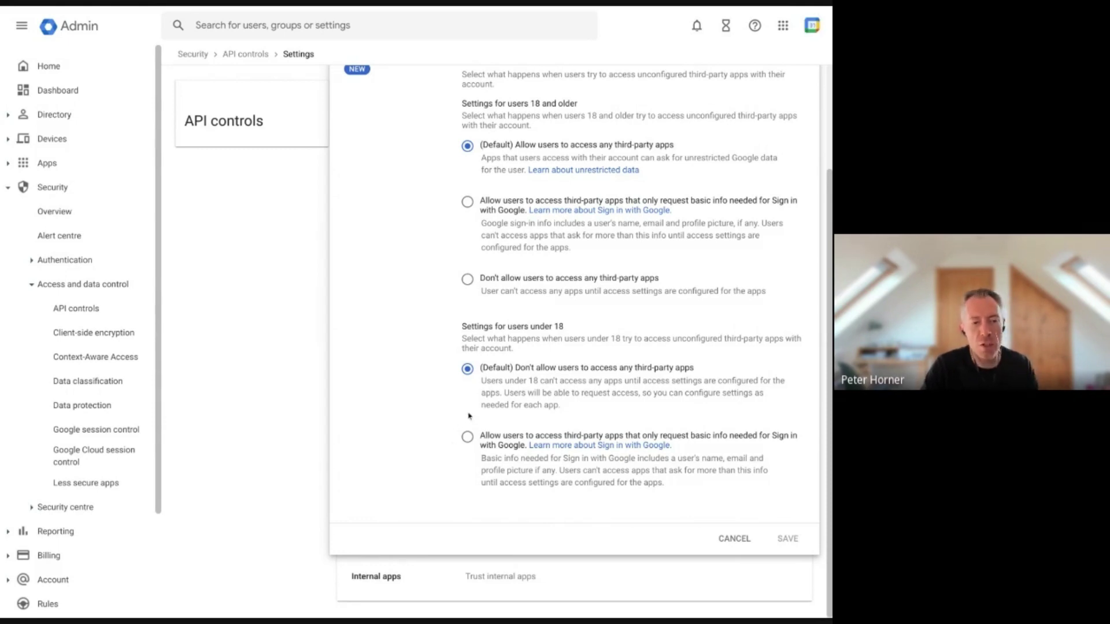
pyautogui.scroll(2, 462, 406)
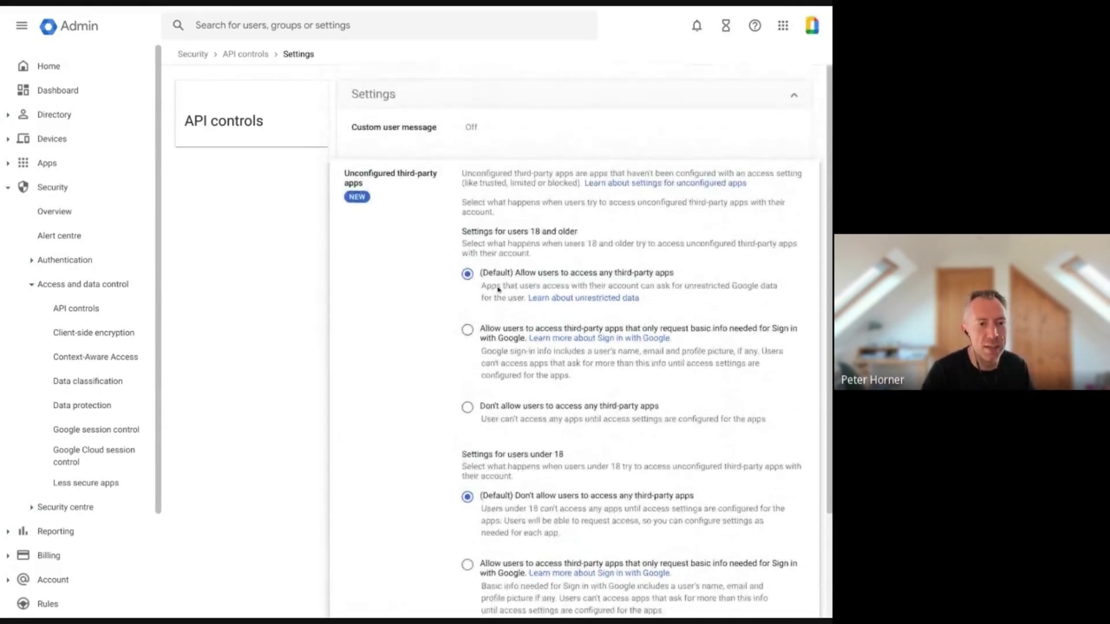
pyautogui.click(242, 55)
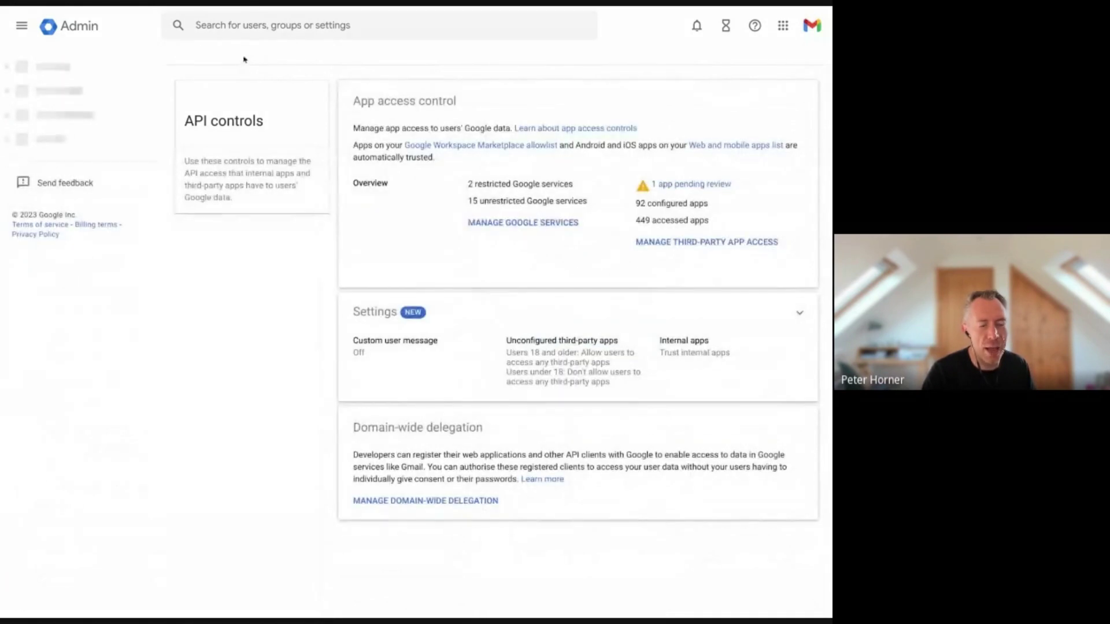
# In third-party app access management, list the 449 accessed apps with their users and services
pyautogui.click(721, 244)
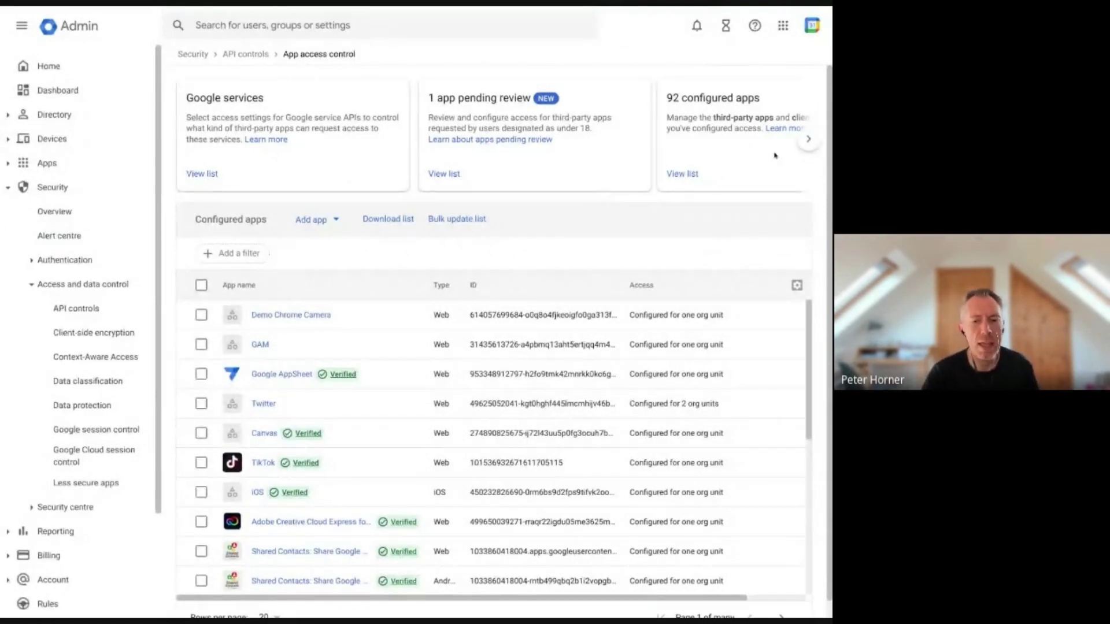
pyautogui.click(808, 140)
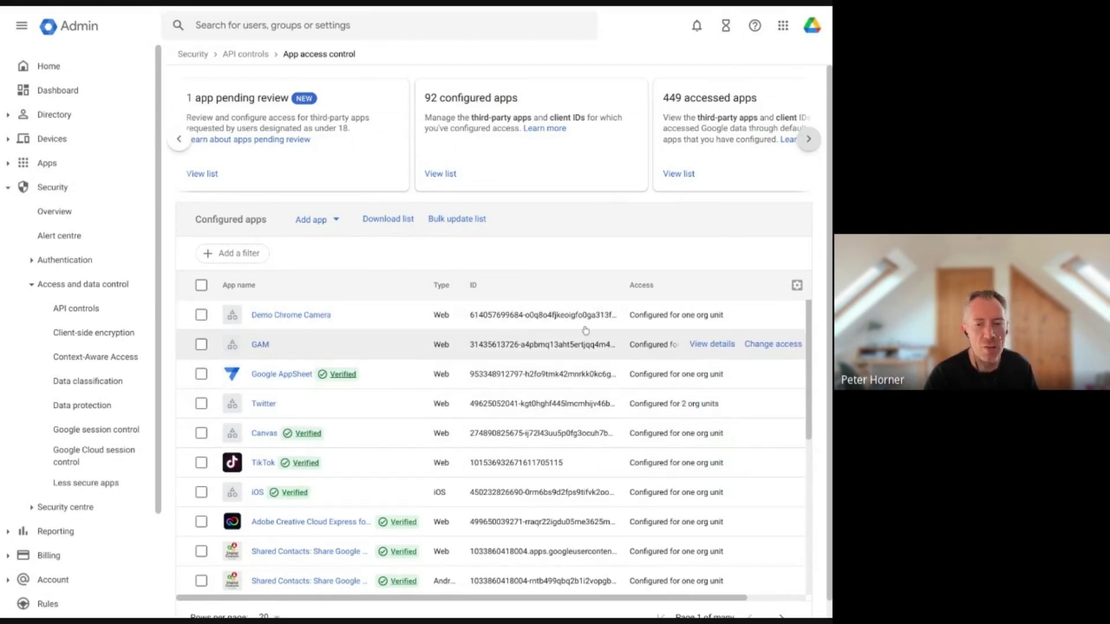
pyautogui.click(806, 144)
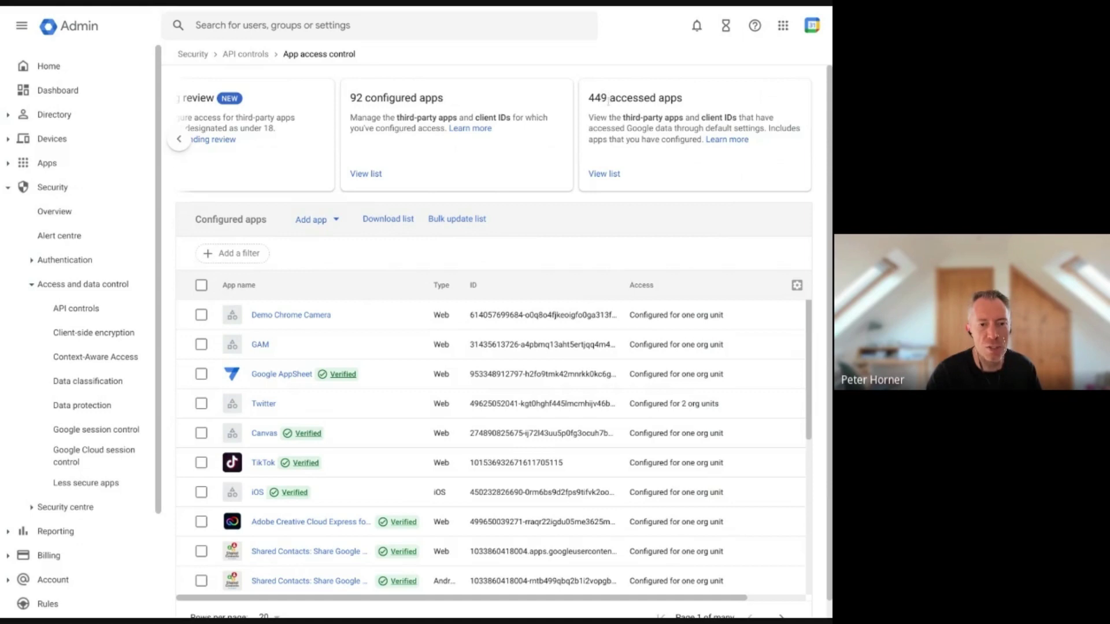
pyautogui.click(611, 174)
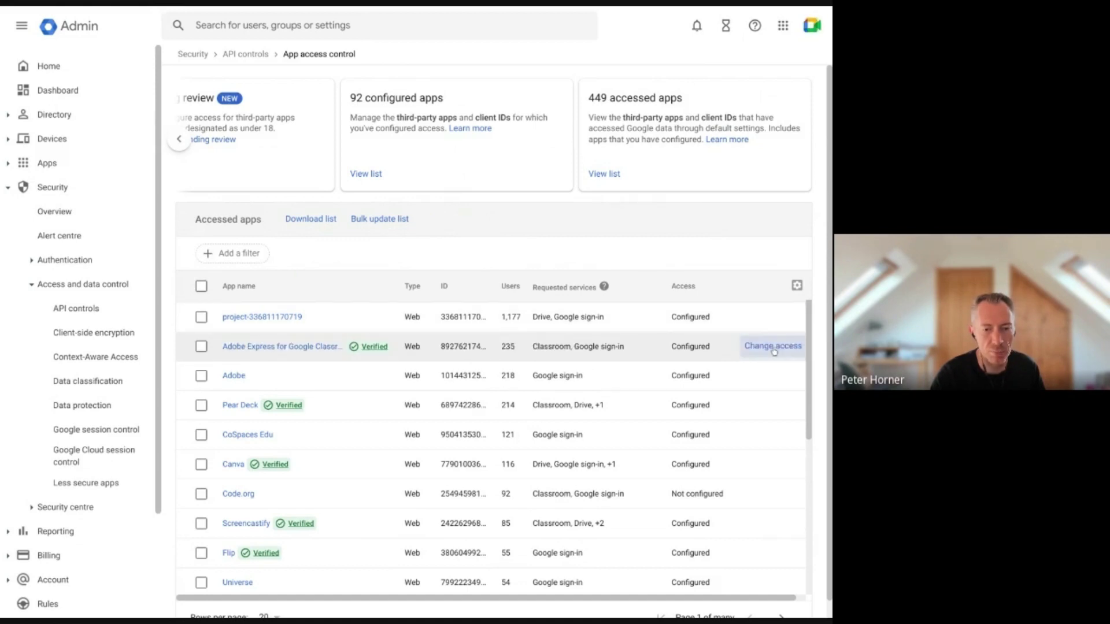
# Set Adobe Express for Google Classroom to Trusted access for all users in the domain
pyautogui.click(774, 346)
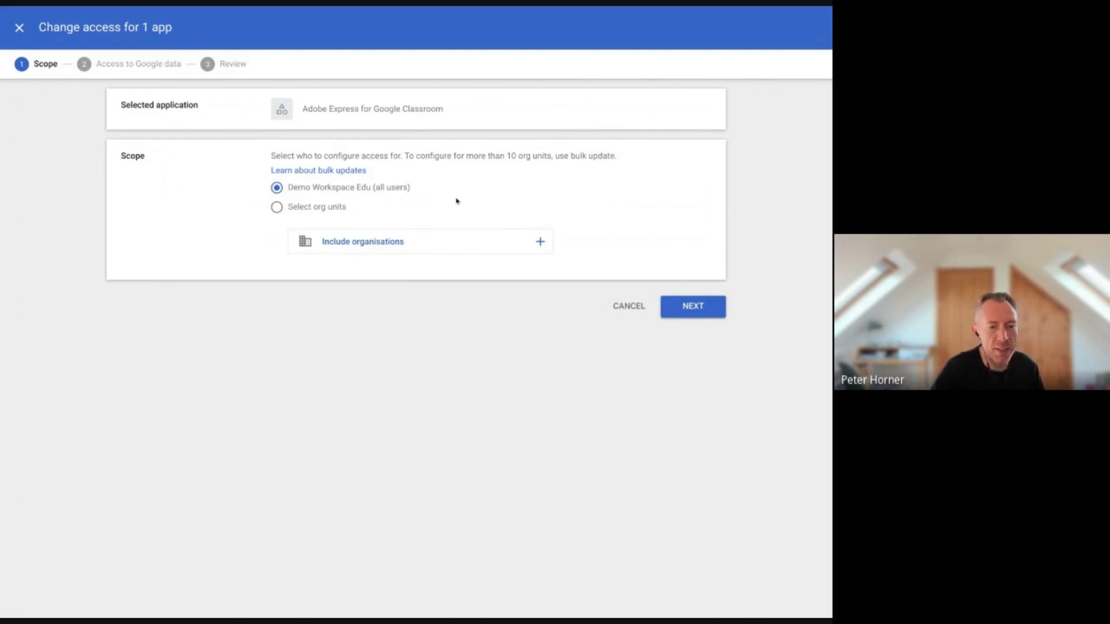
pyautogui.click(700, 312)
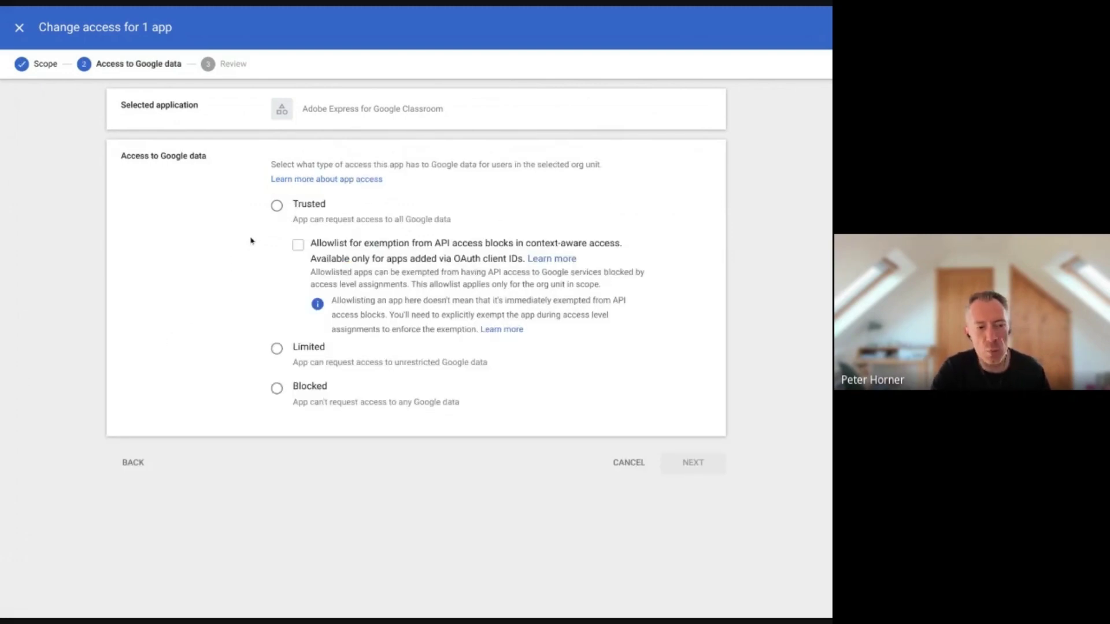
pyautogui.click(277, 207)
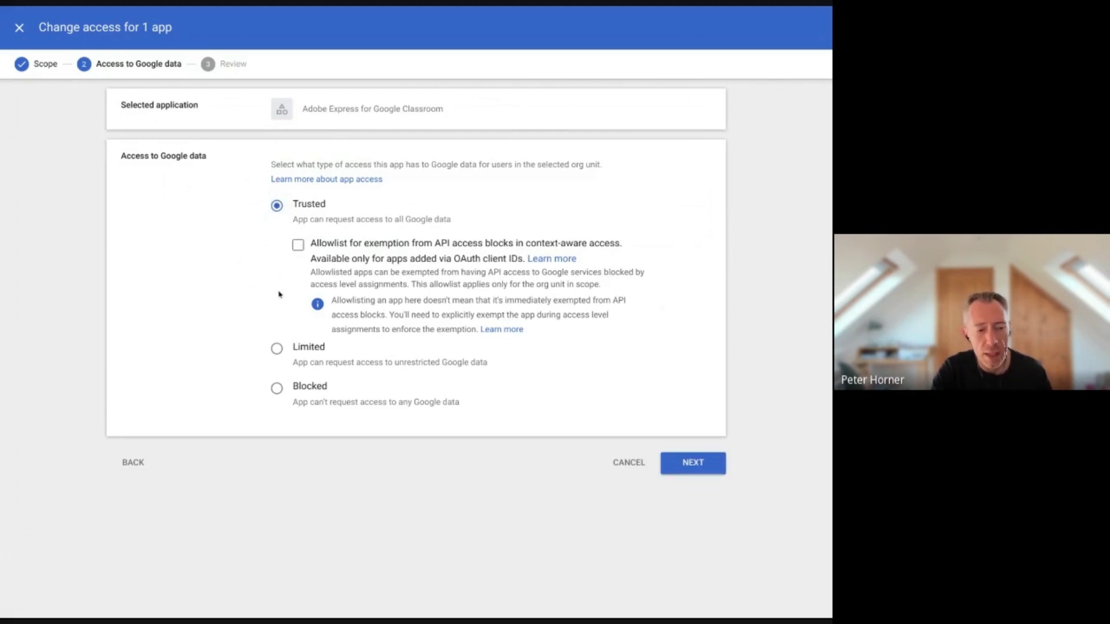
pyautogui.click(277, 348)
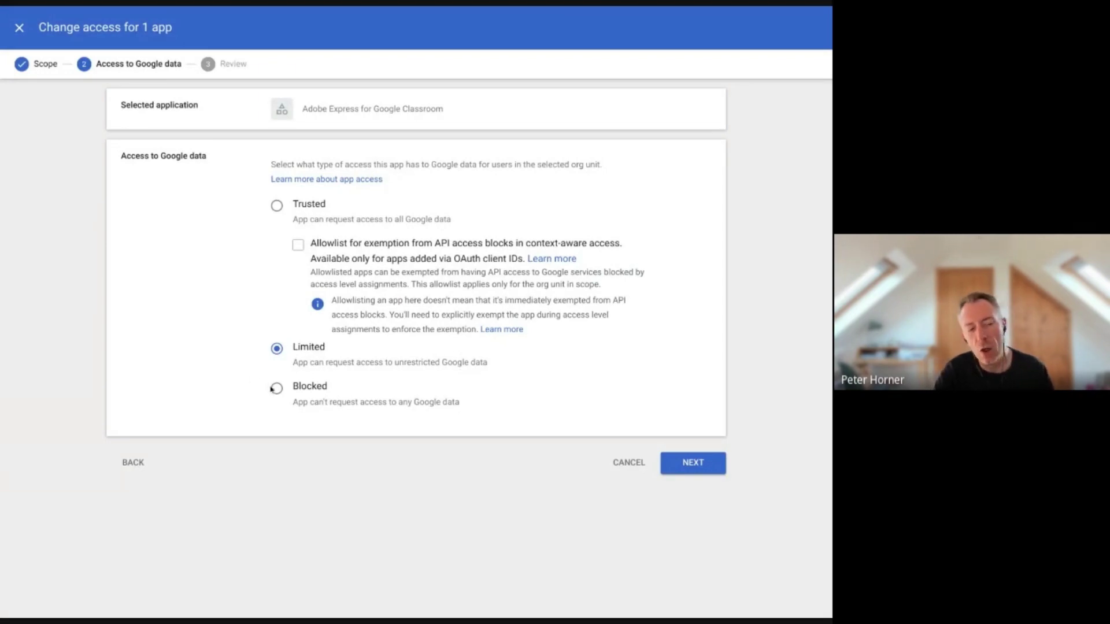
pyautogui.click(276, 389)
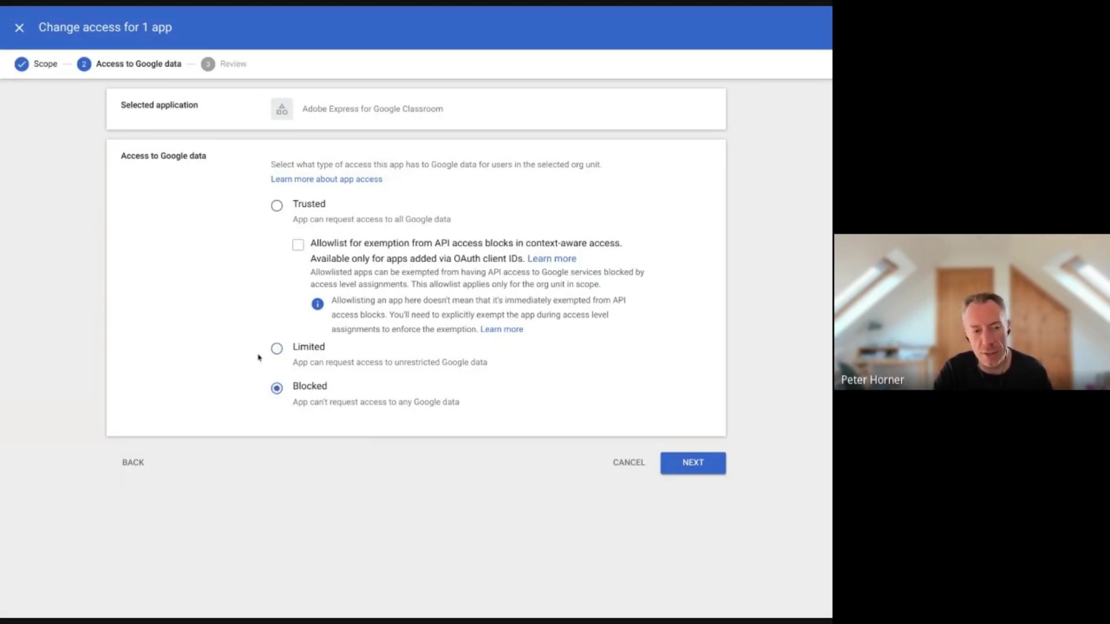
pyautogui.click(276, 207)
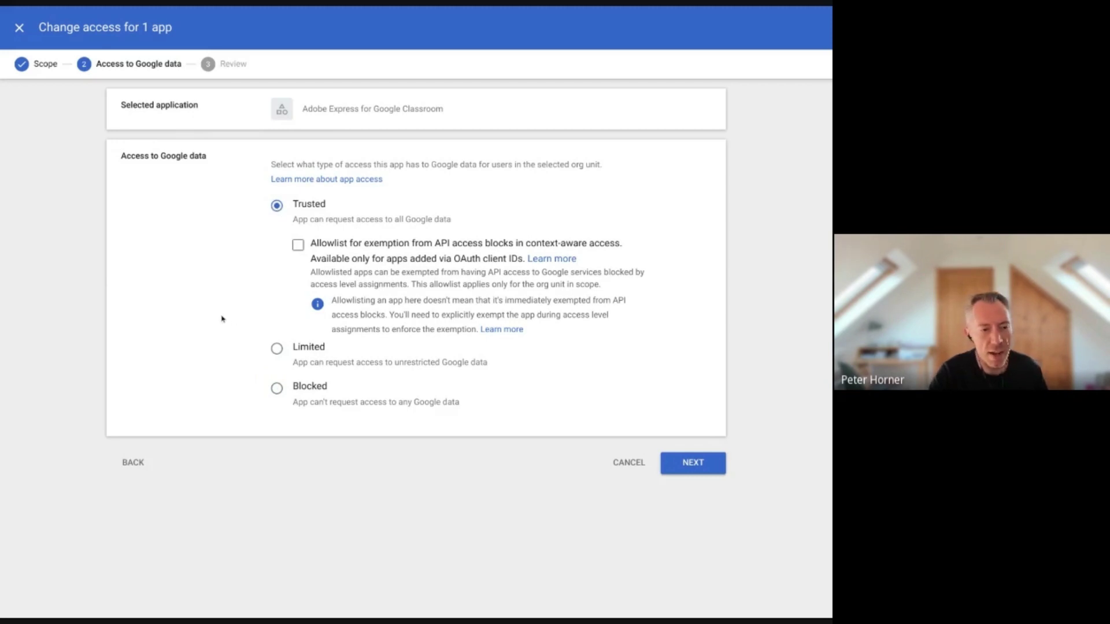
pyautogui.click(702, 465)
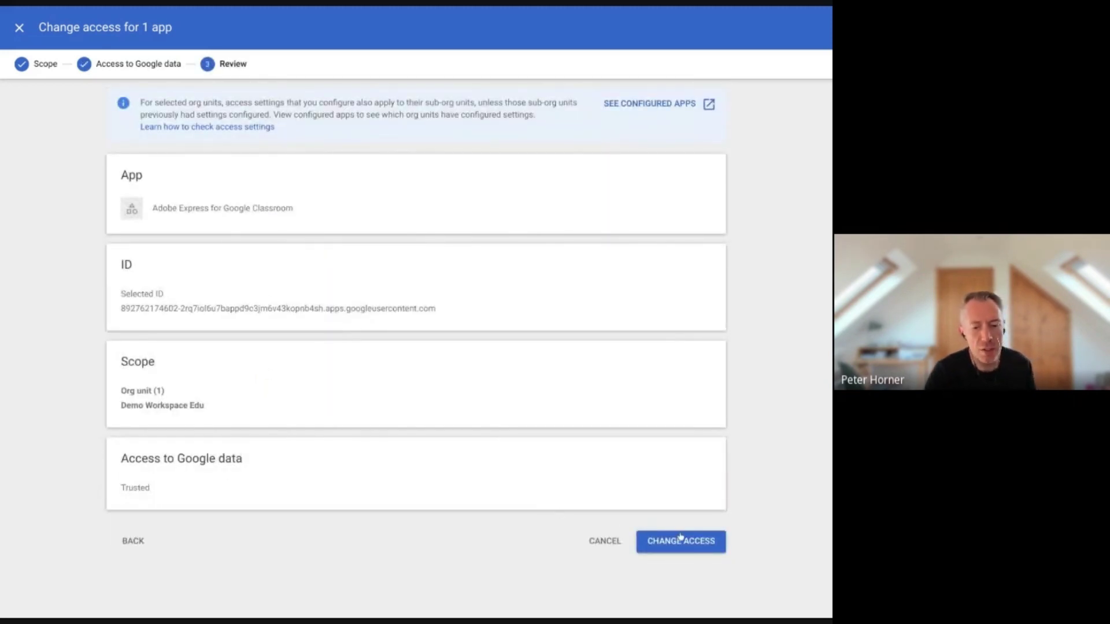
pyautogui.click(608, 543)
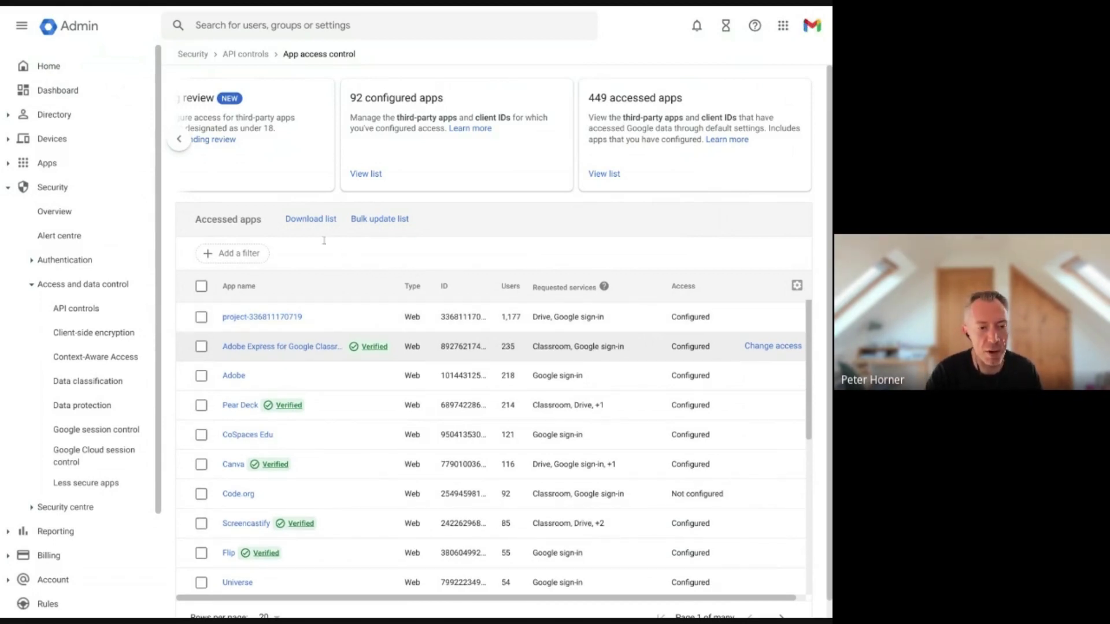
# Download the accessed apps list as Google Sheets, then review the bulk update steps and cancel
pyautogui.click(311, 218)
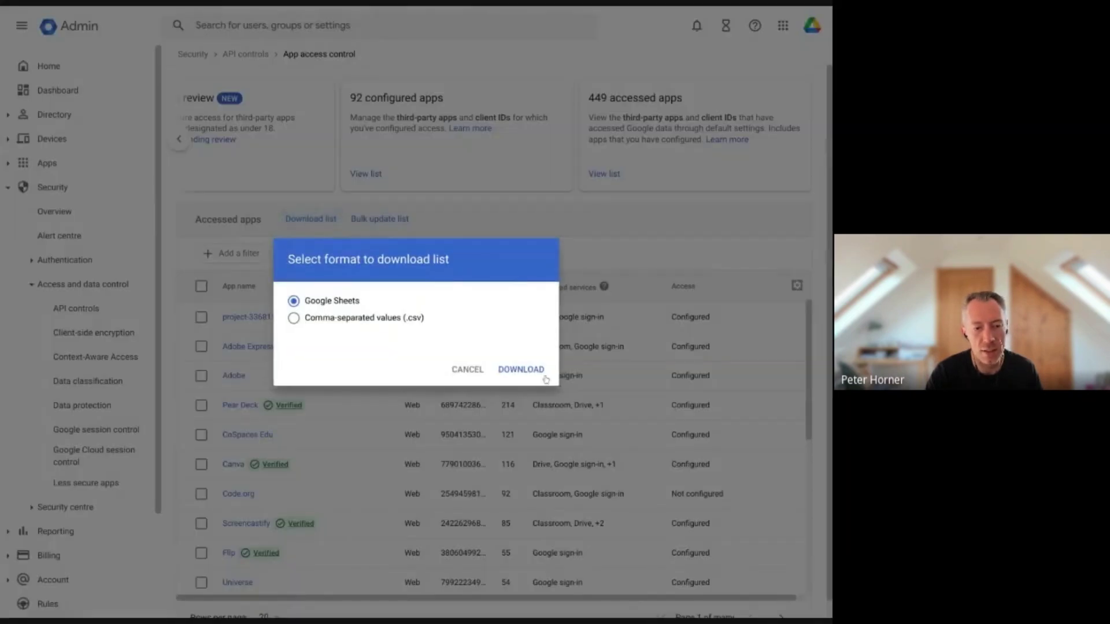
pyautogui.click(544, 377)
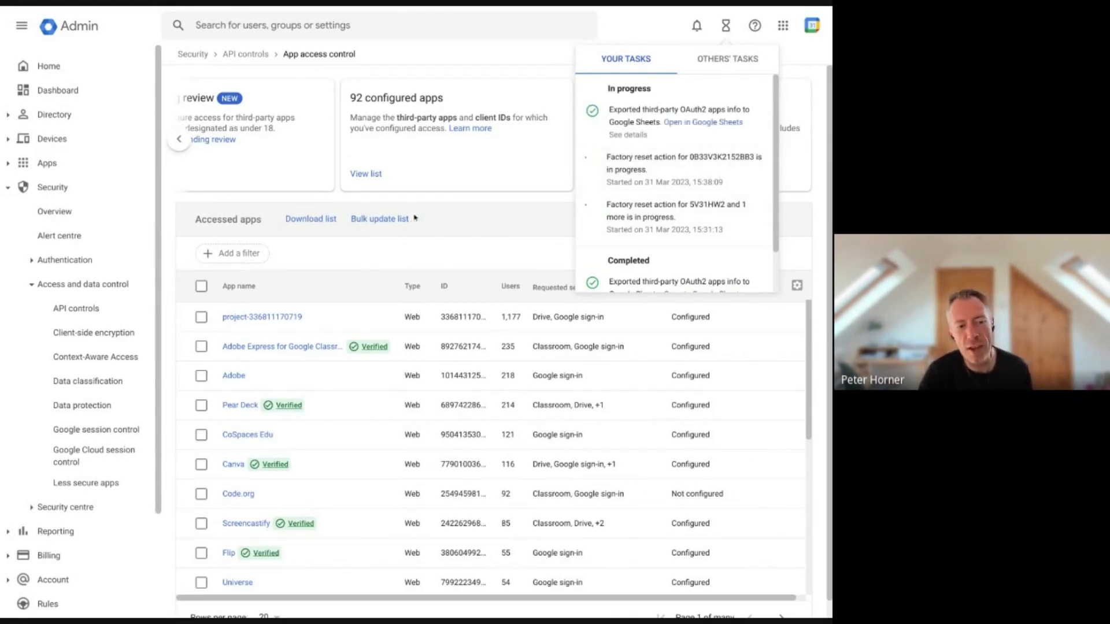
pyautogui.click(396, 220)
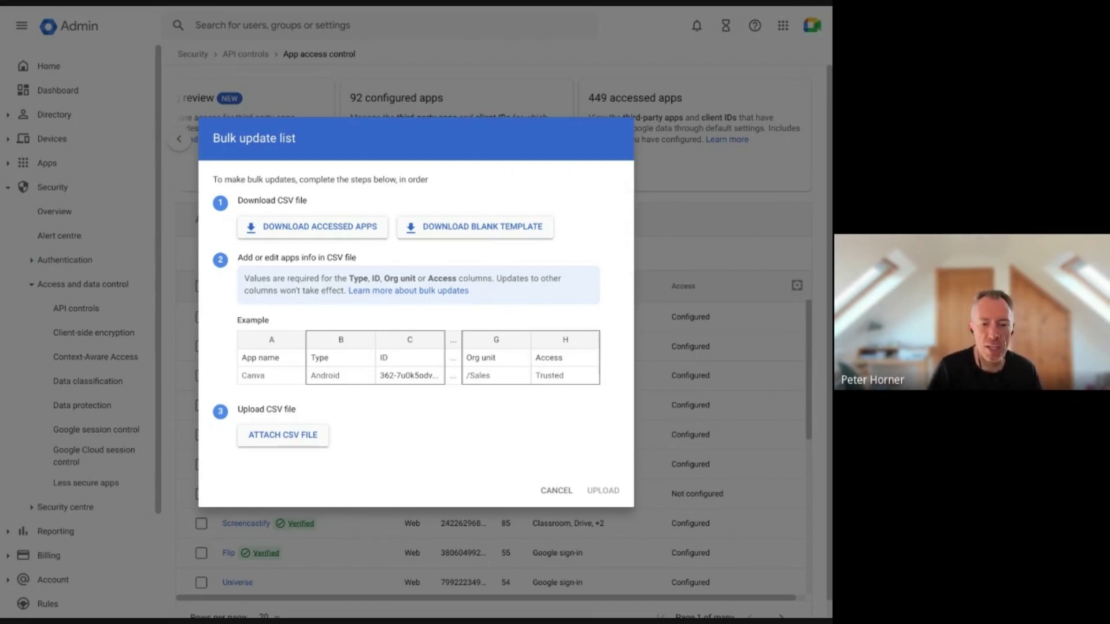
pyautogui.click(556, 490)
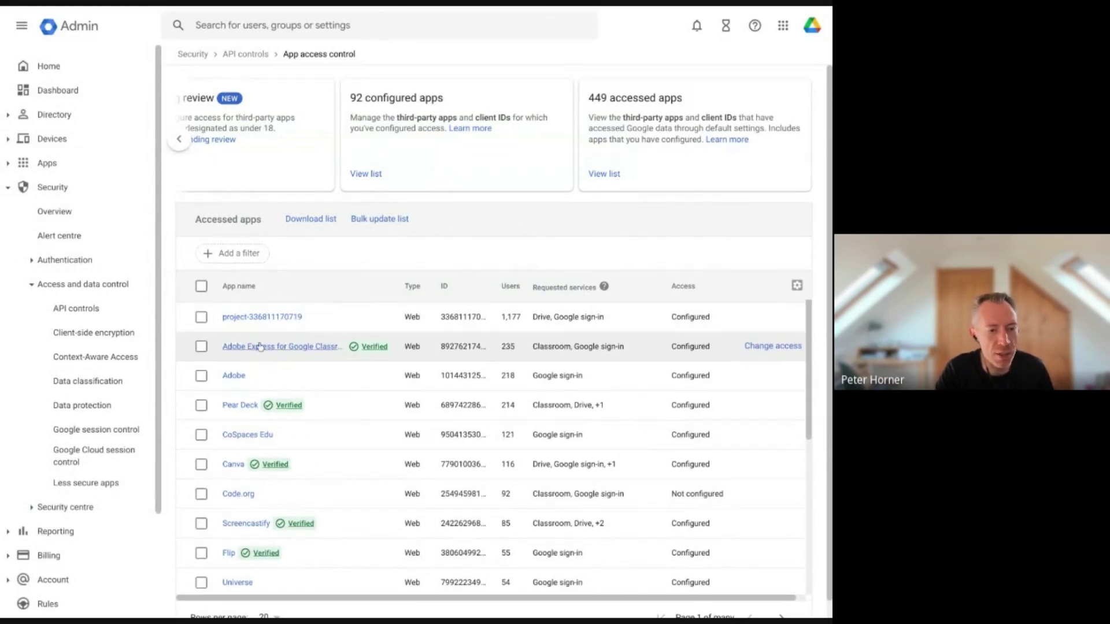
# Switch to the 92 configured apps list and review Canvas's requested services
pyautogui.click(375, 175)
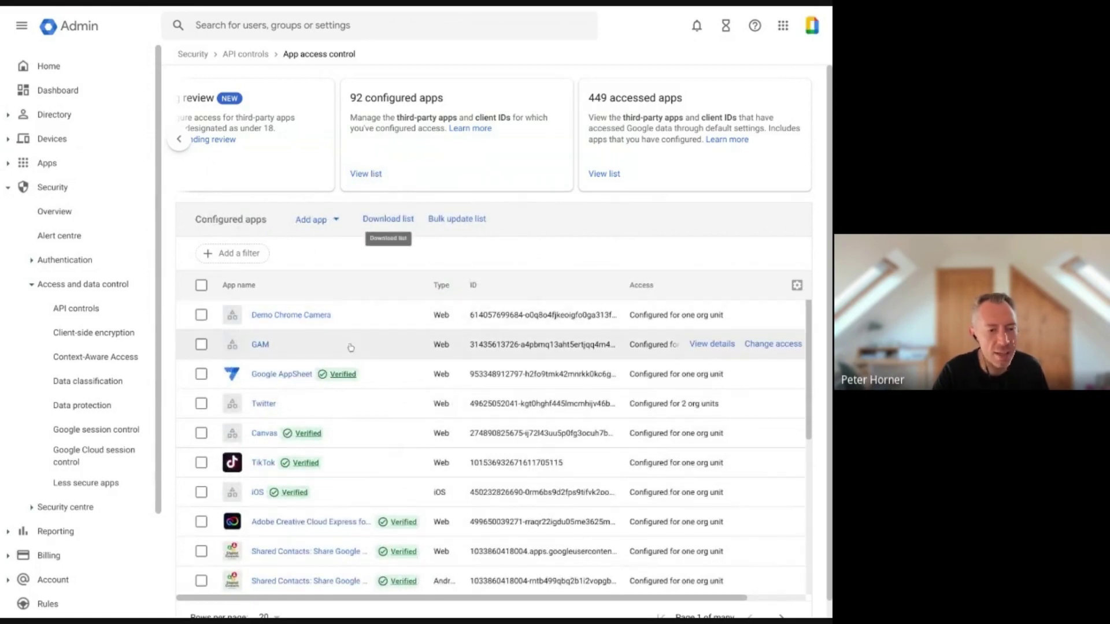
pyautogui.scroll(-2, 393, 329)
pyautogui.scroll(1, 389, 338)
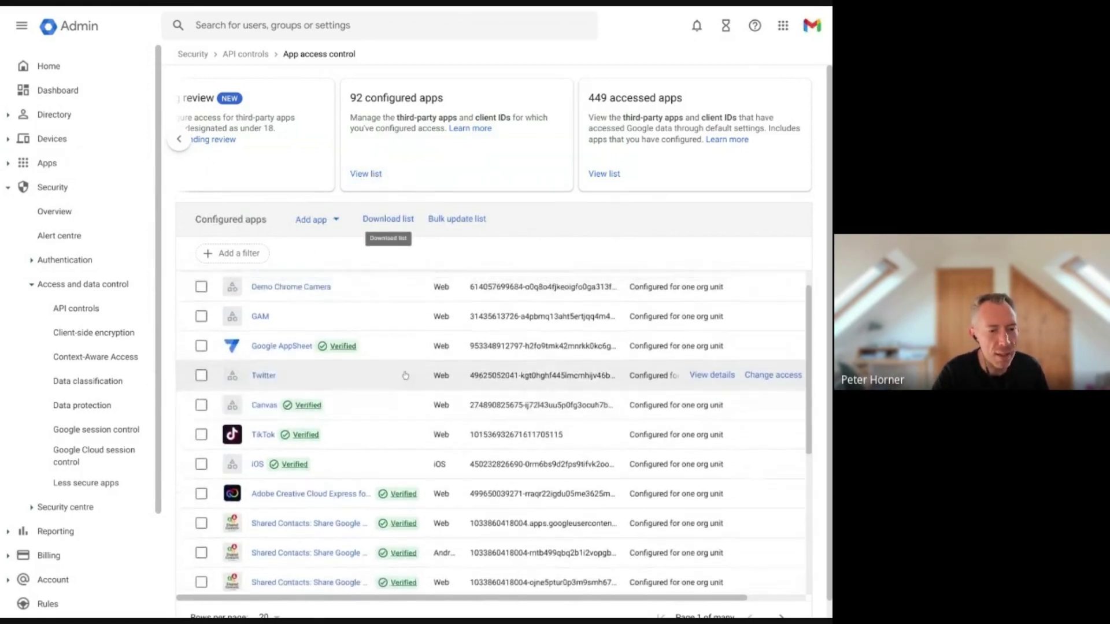
pyautogui.scroll(-2, 388, 339)
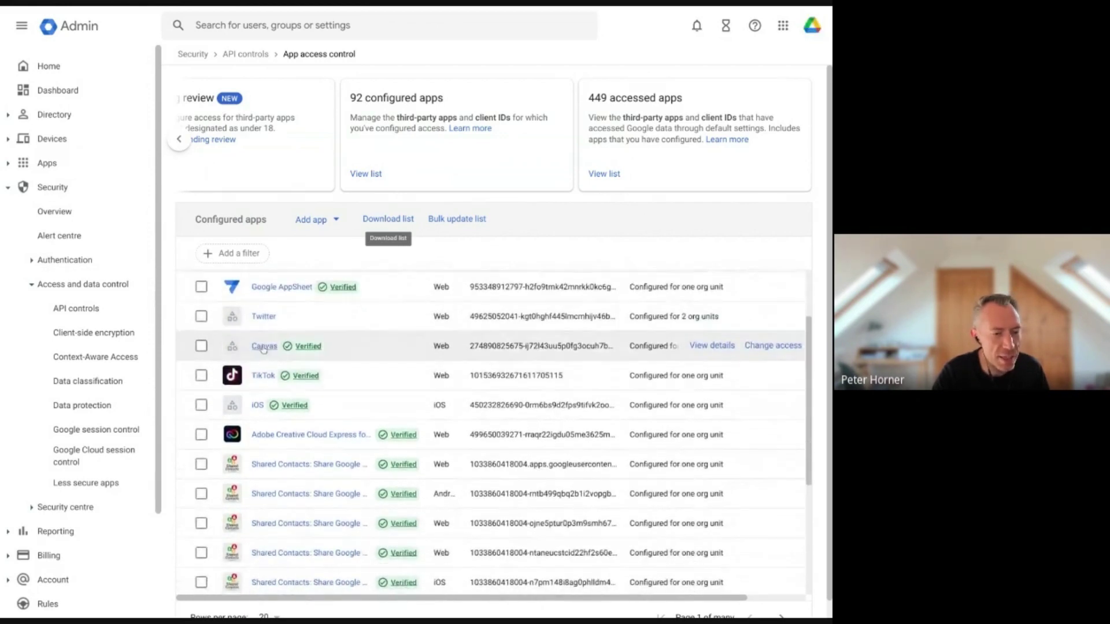
pyautogui.click(264, 347)
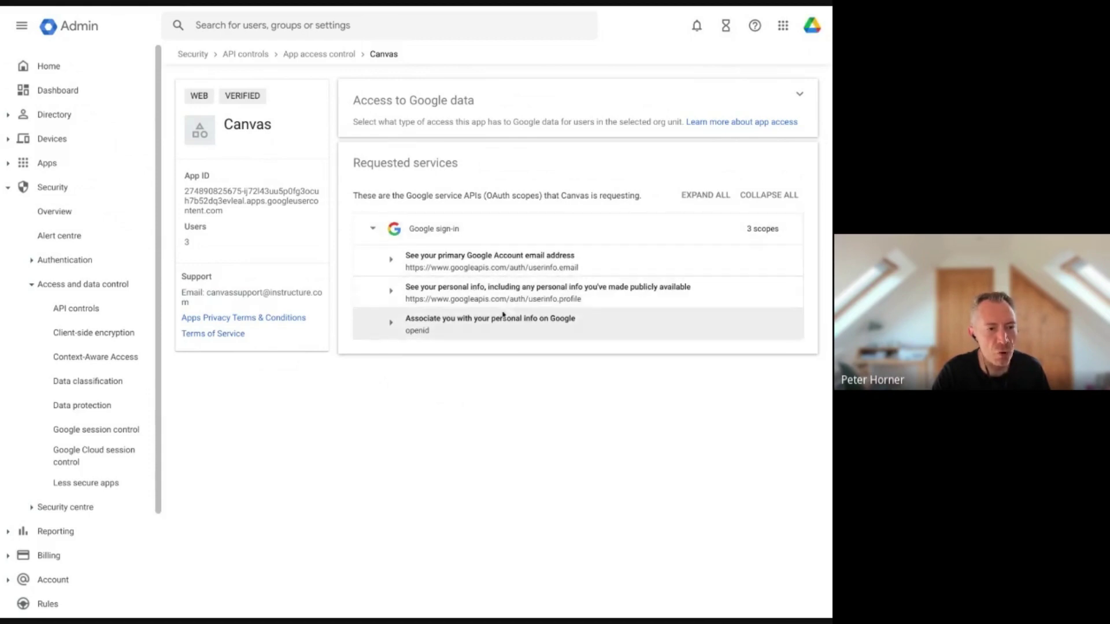
pyautogui.click(322, 54)
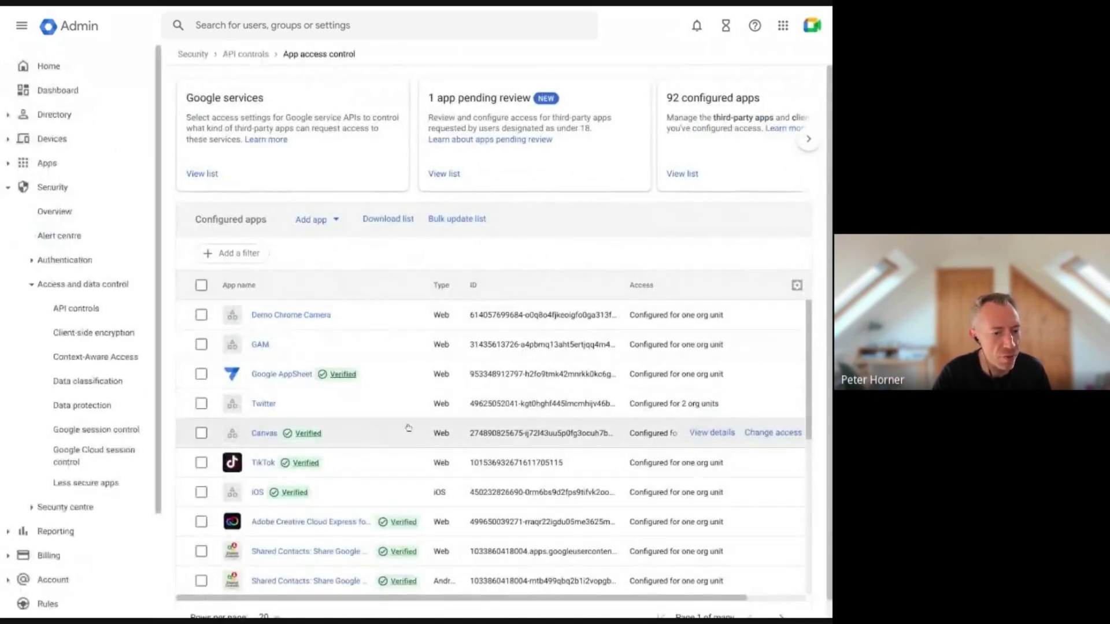
# Review Pear Deck's details and requested services, then return to the configured apps list
pyautogui.scroll(-2, 405, 426)
pyautogui.scroll(-5, 406, 426)
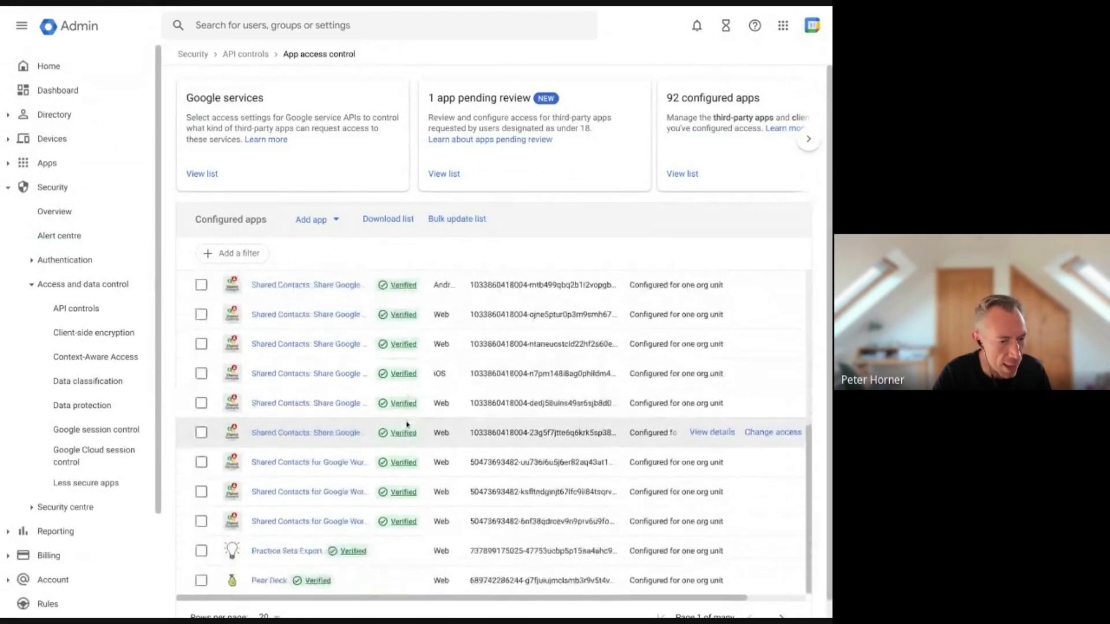
pyautogui.click(267, 581)
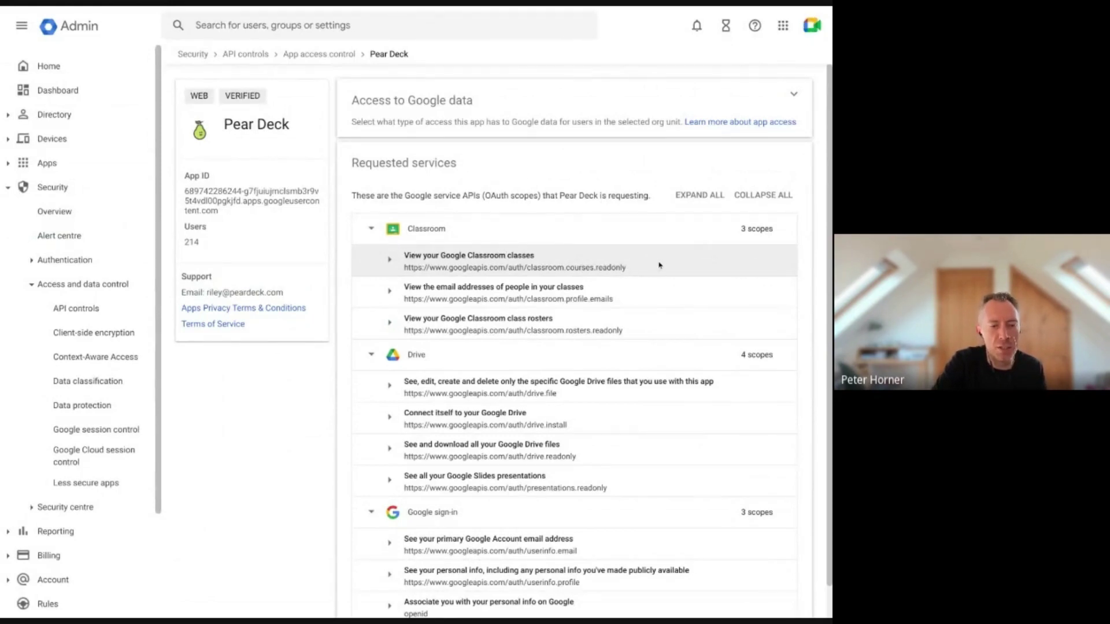
pyautogui.scroll(-1, 669, 258)
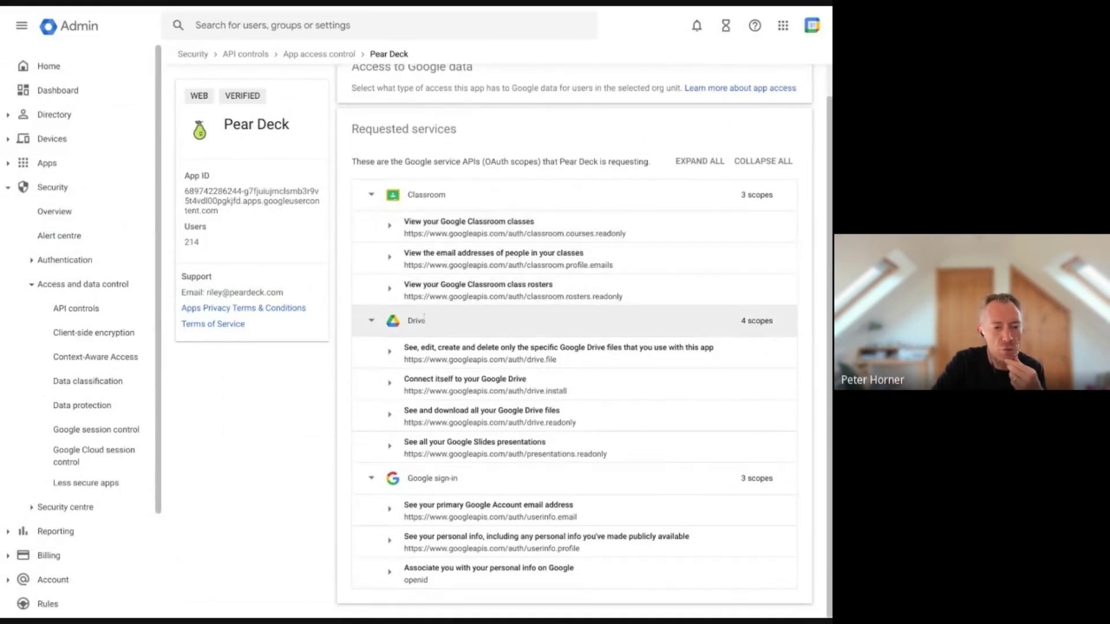
pyautogui.scroll(1, 474, 405)
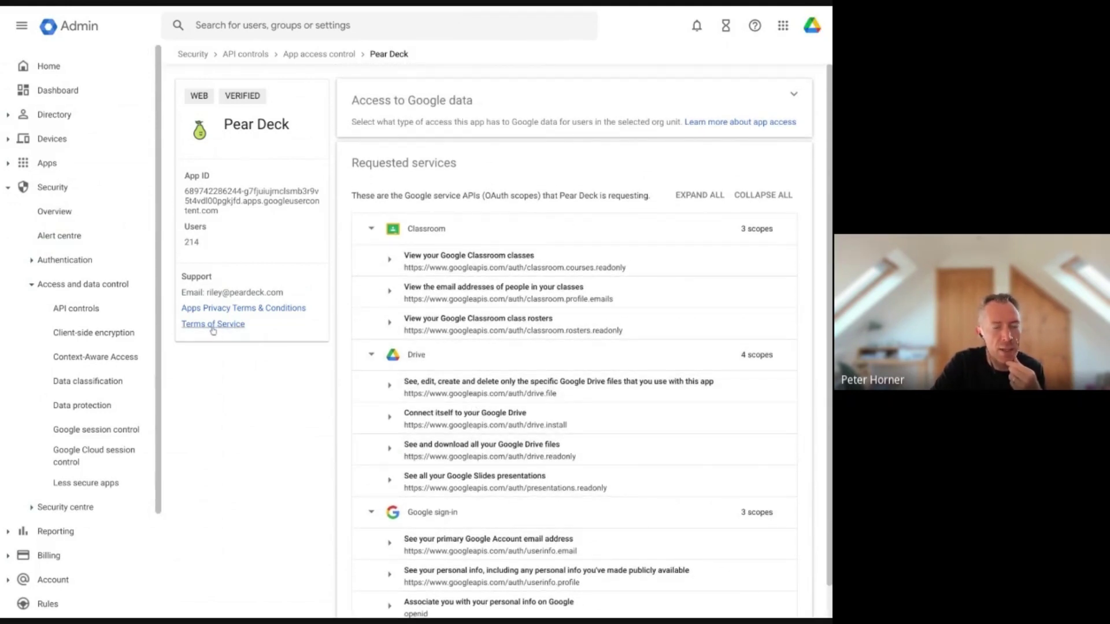
pyautogui.click(311, 54)
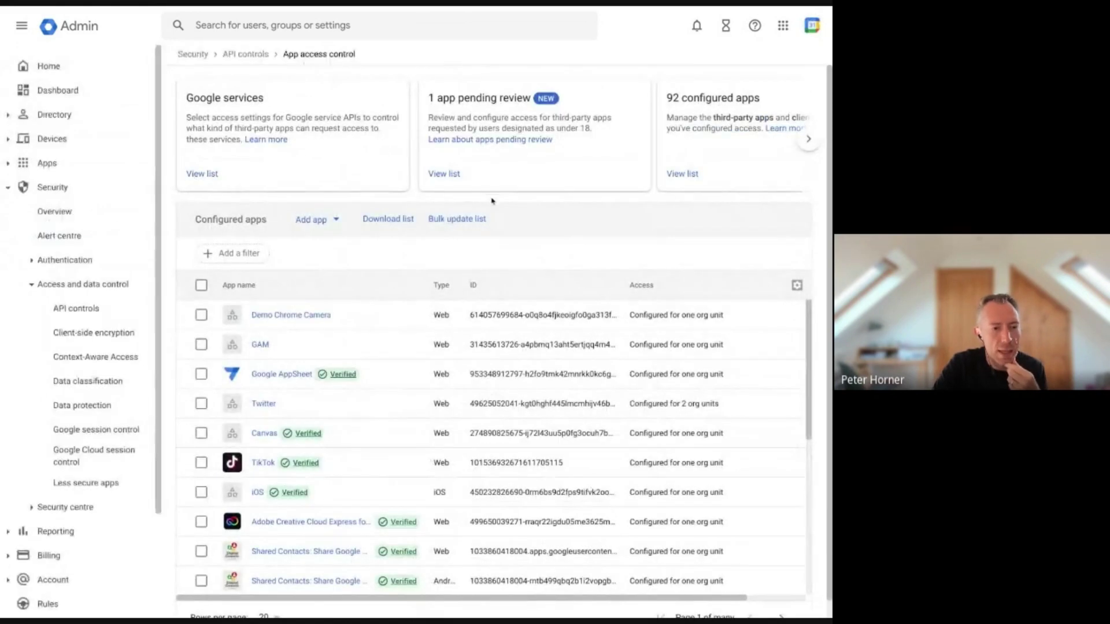
# From API controls, open the 17 Google services and scan their access restrictions, noting Drive and Gmail
pyautogui.click(245, 58)
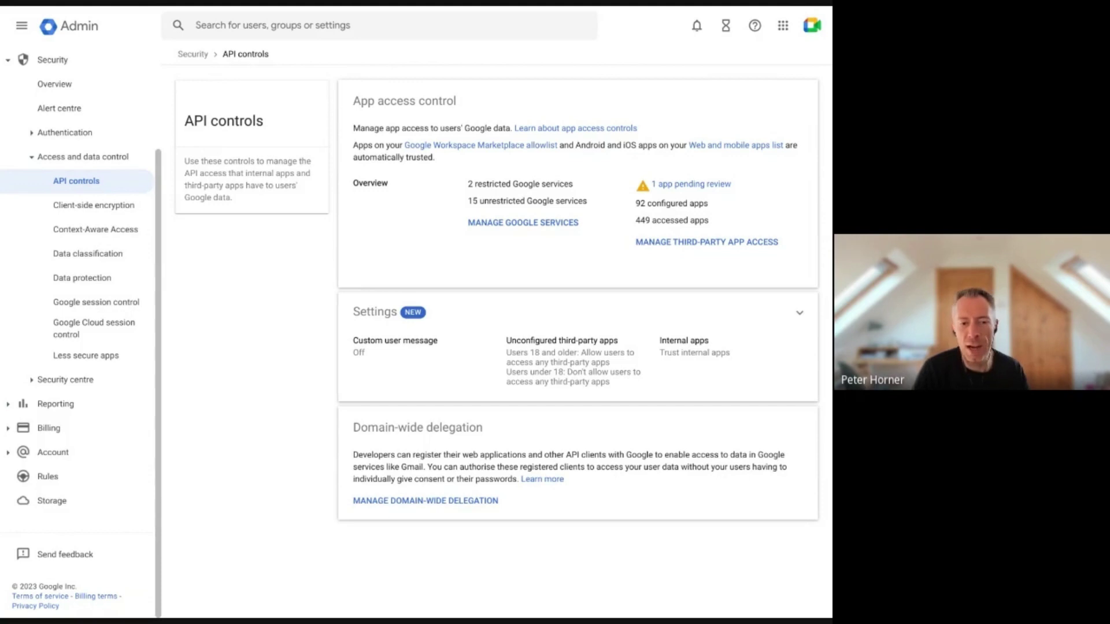
pyautogui.click(528, 223)
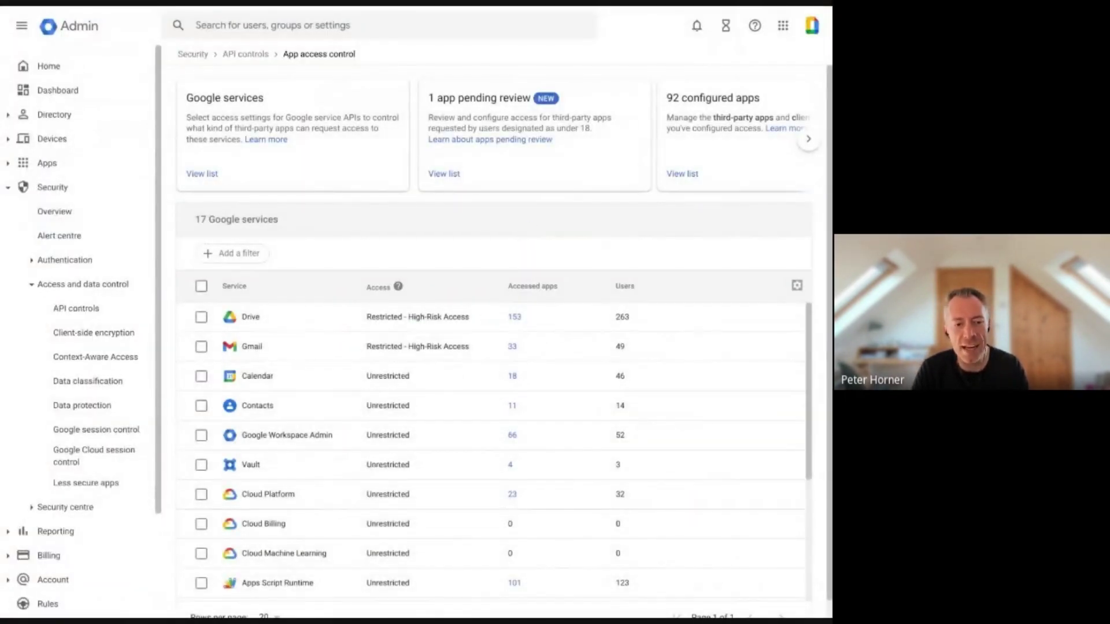
pyautogui.scroll(-1, 436, 381)
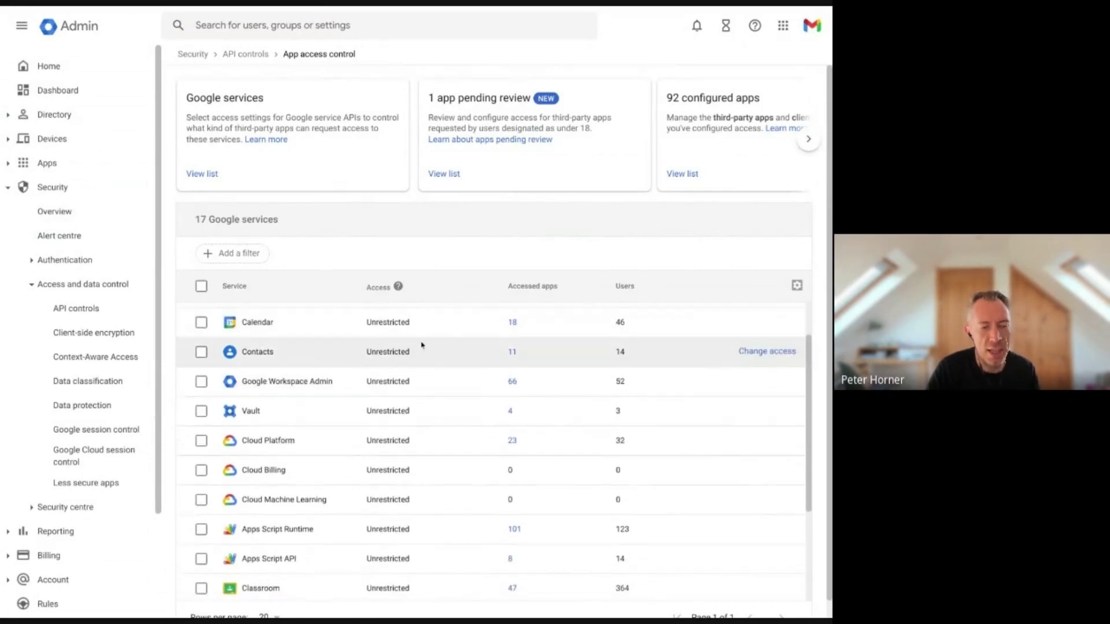
pyautogui.scroll(1, 436, 558)
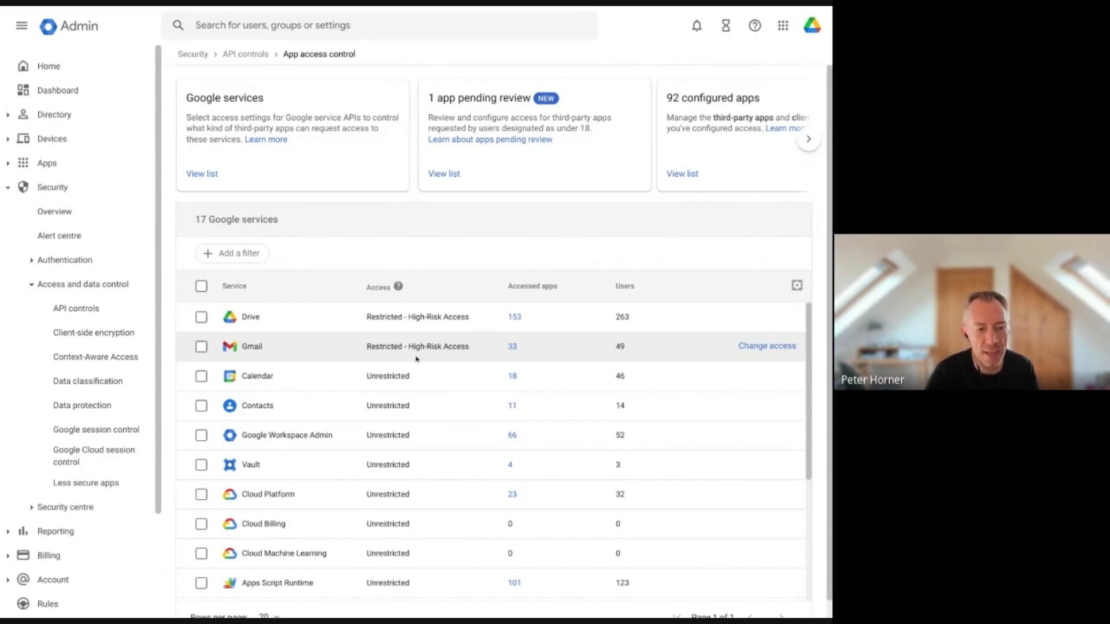
pyautogui.scroll(-1, 413, 359)
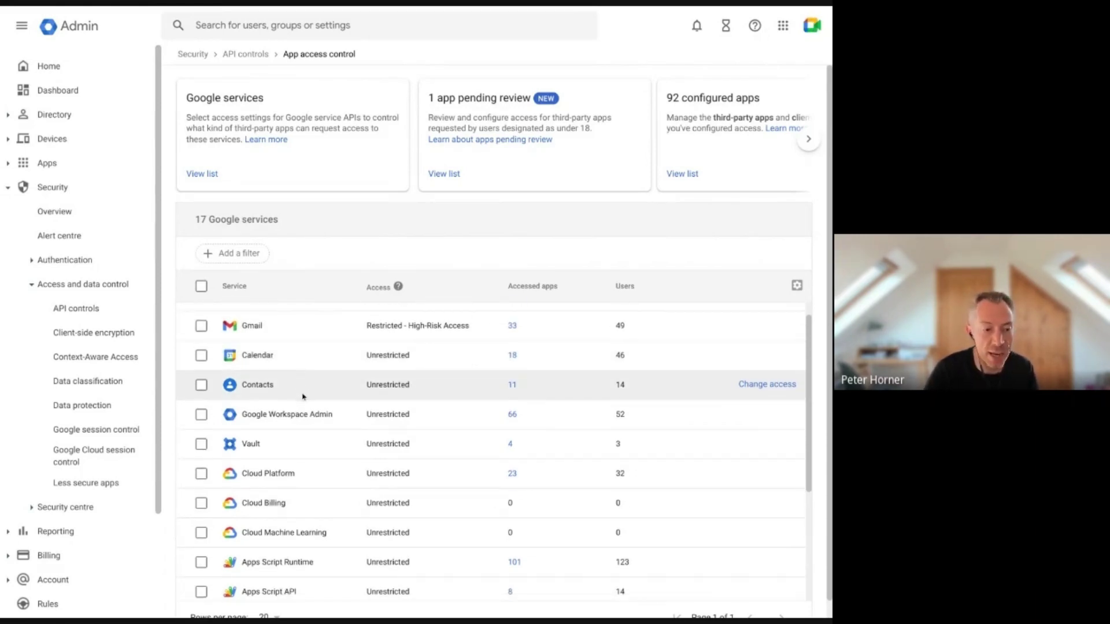
pyautogui.scroll(-3, 362, 433)
pyautogui.scroll(-1, 370, 463)
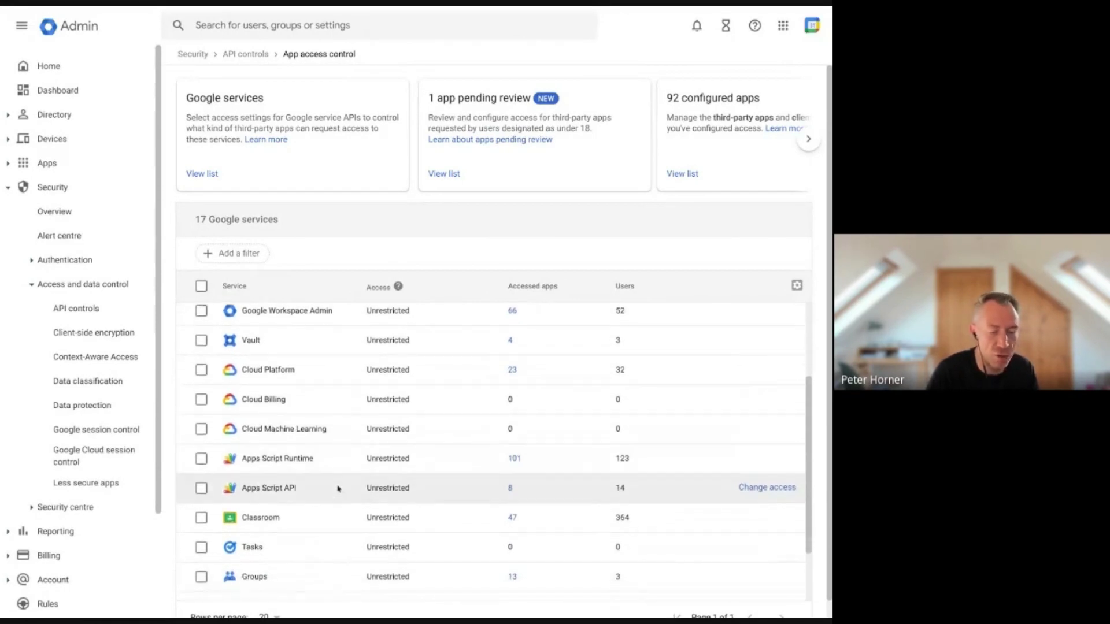
pyautogui.scroll(5, 405, 463)
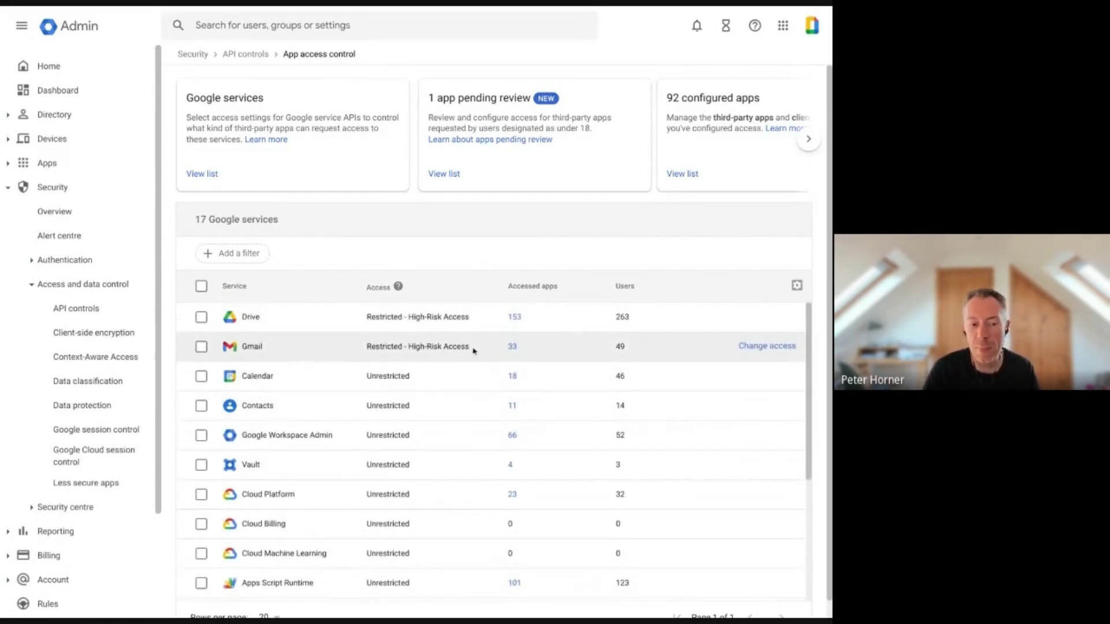